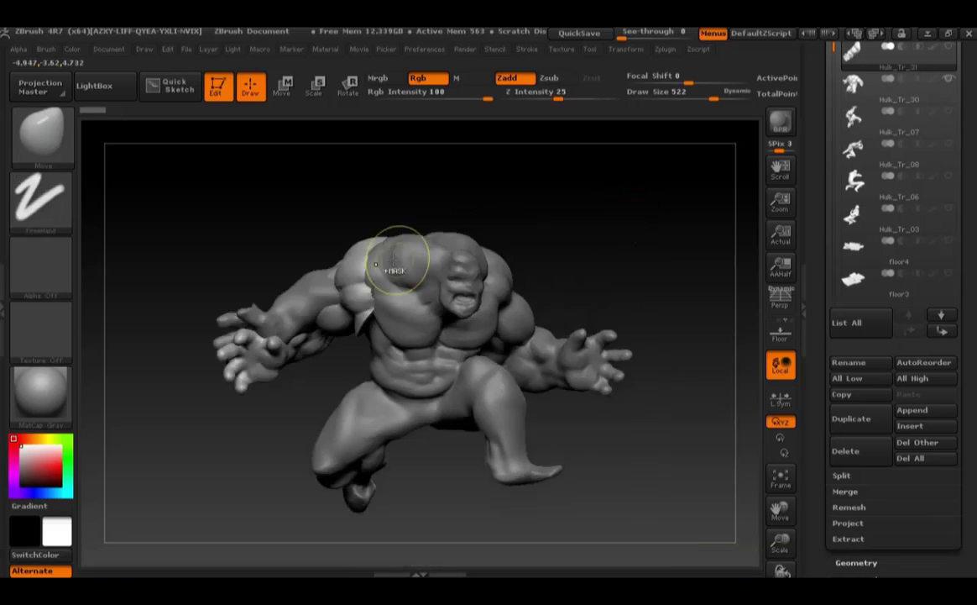
# Pick a brush for pushing large forms and orbit around to the kneeling Hulk figure.
pyautogui.click(48, 124)
pyautogui.click(414, 354)
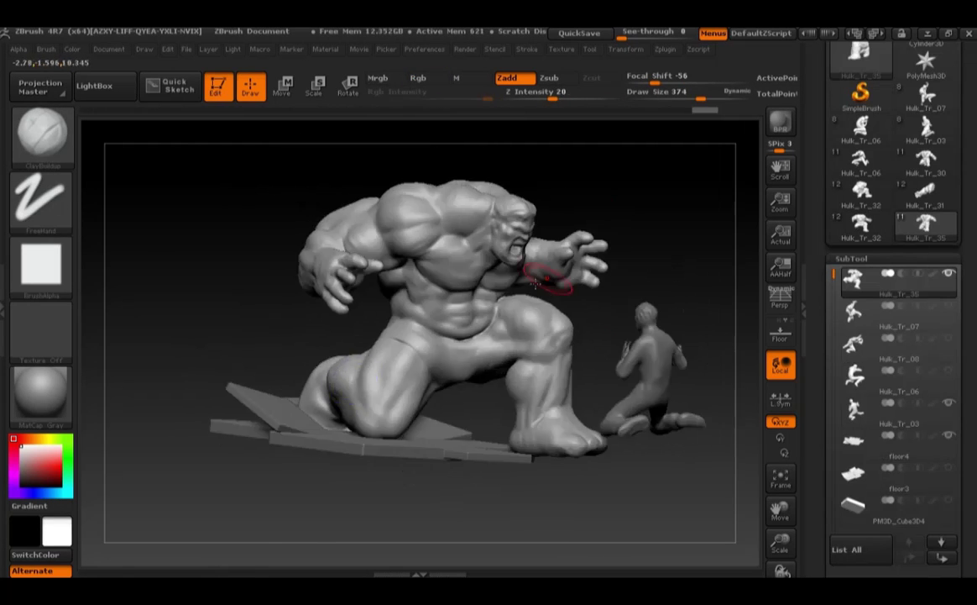
pyautogui.moveTo(535, 284)
pyautogui.mouseDown()
pyautogui.moveTo(601, 189)
pyautogui.moveTo(357, 442)
pyautogui.mouseUp()
pyautogui.moveTo(337, 345); pyautogui.dragTo(571, 327)
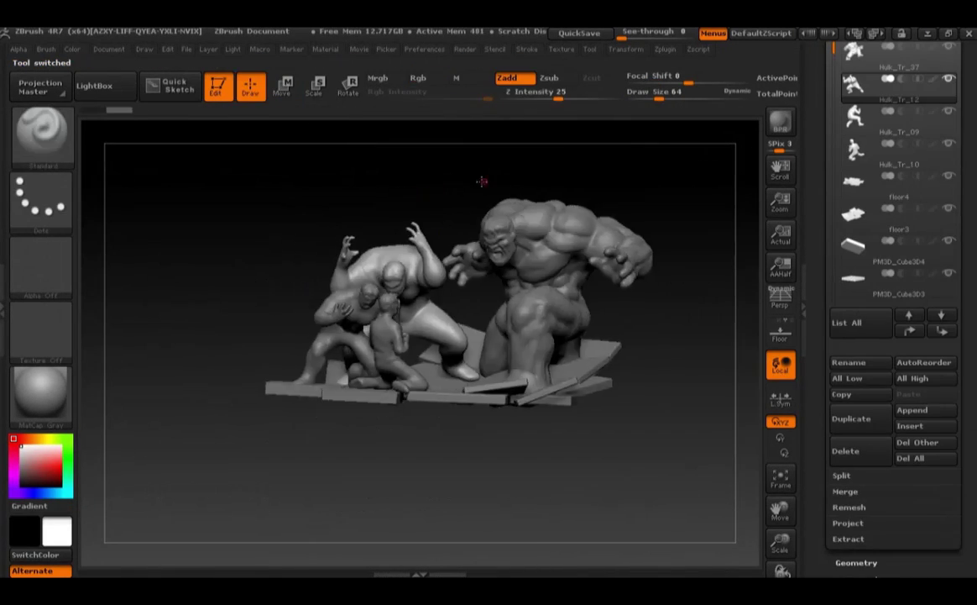
pyautogui.moveTo(587, 336); pyautogui.dragTo(436, 175)
# Make Hulk_Tr_10 the active piece, zoom in, and raise the brush size to 233.
pyautogui.keyDown('alt'); pyautogui.click(312, 212); pyautogui.keyUp('alt')
pyautogui.moveTo(312, 211)
pyautogui.keyDown('alt'); pyautogui.mouseDown()
pyautogui.moveTo(373, 261)
pyautogui.moveTo(661, 216)
pyautogui.mouseUp(); pyautogui.keyUp('alt')
pyautogui.press('e')
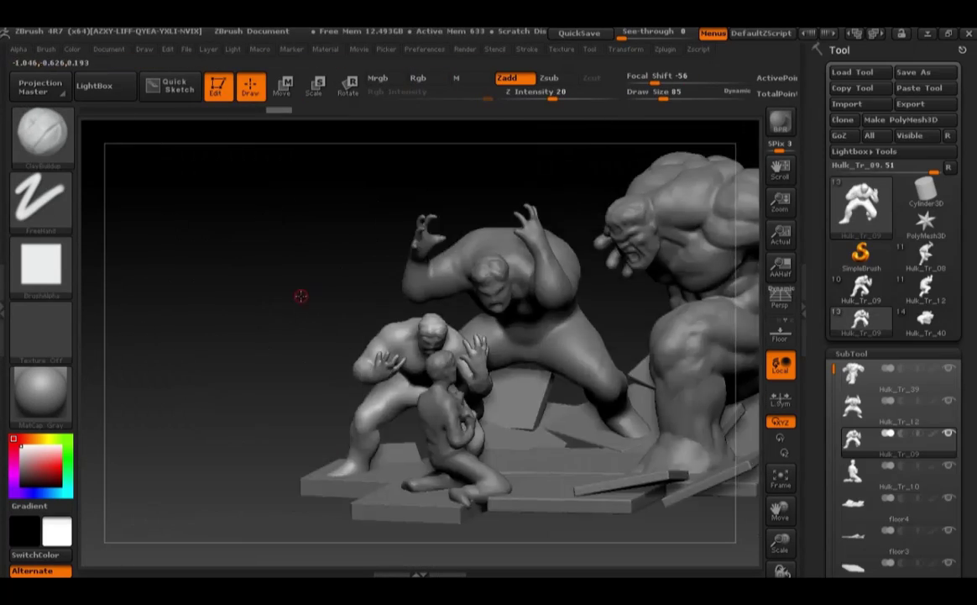
pyautogui.press('space')
pyautogui.moveTo(542, 245); pyautogui.dragTo(714, 277)
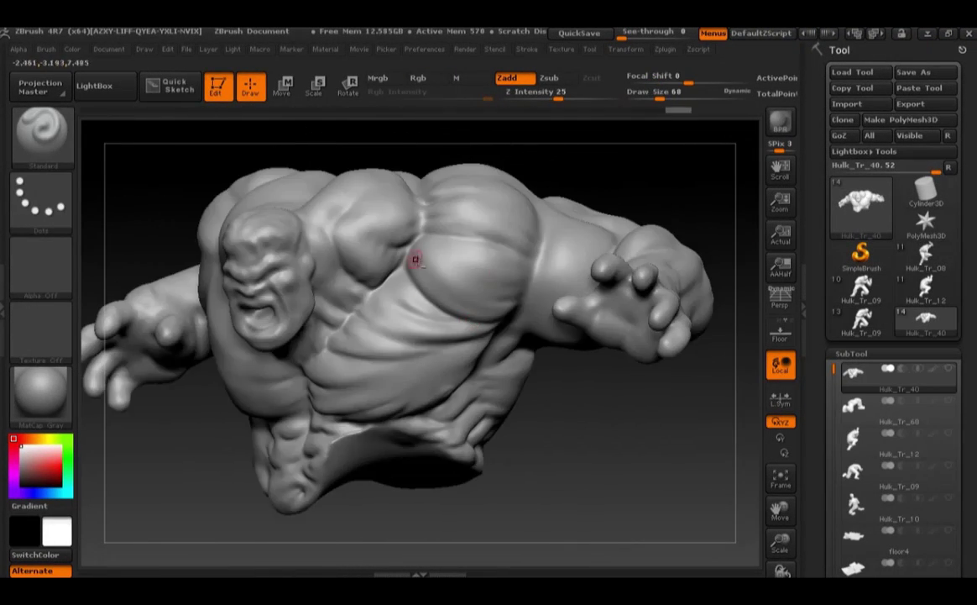
pyautogui.moveTo(415, 259); pyautogui.dragTo(413, 237)
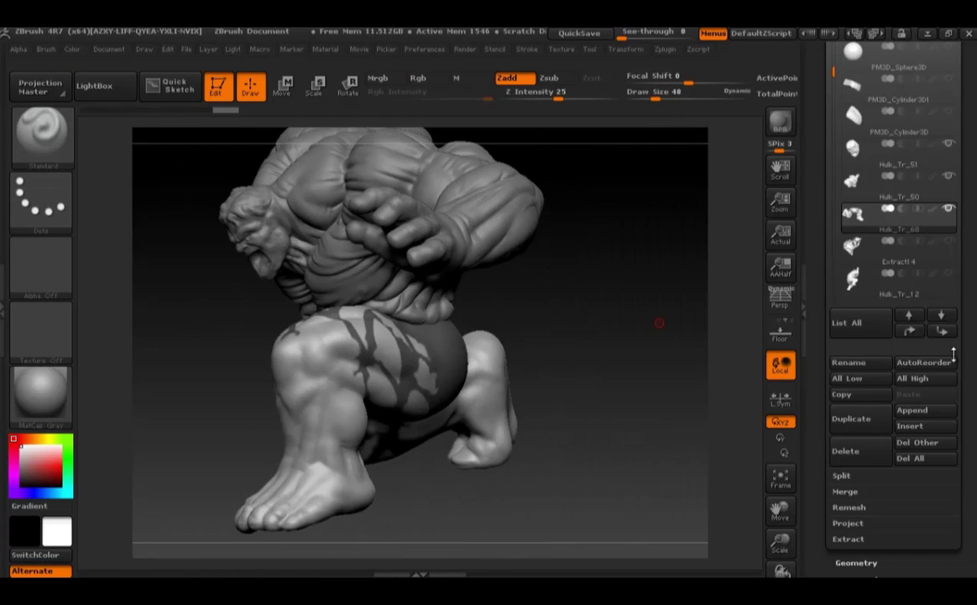
# Open the Extract subpalette of the SubTool menu.
pyautogui.click(849, 539)
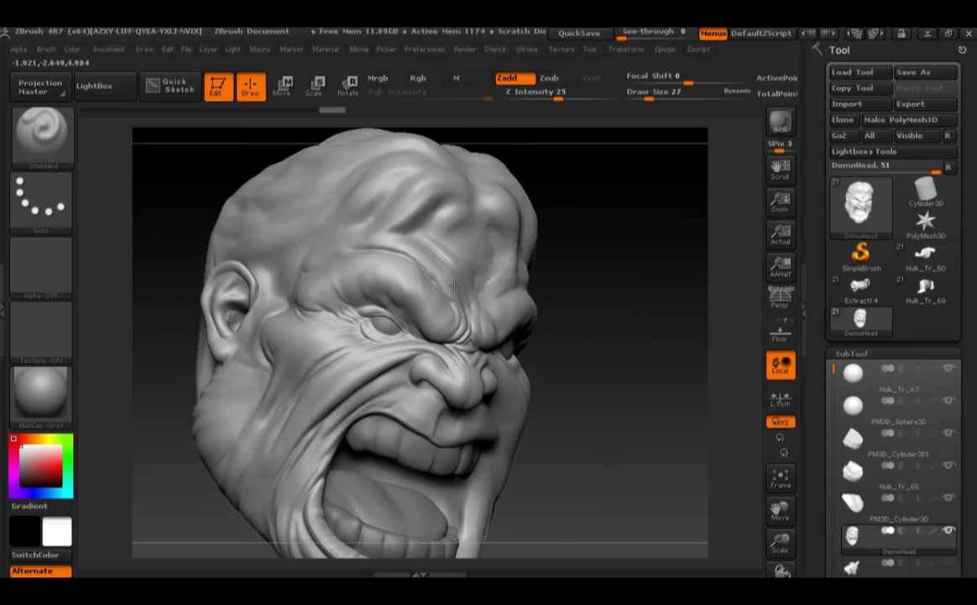
# Orbit around the roaring head, face and hand, then down to the torso and torn shorts.
pyautogui.moveTo(455, 283); pyautogui.dragTo(566, 288, button='right')
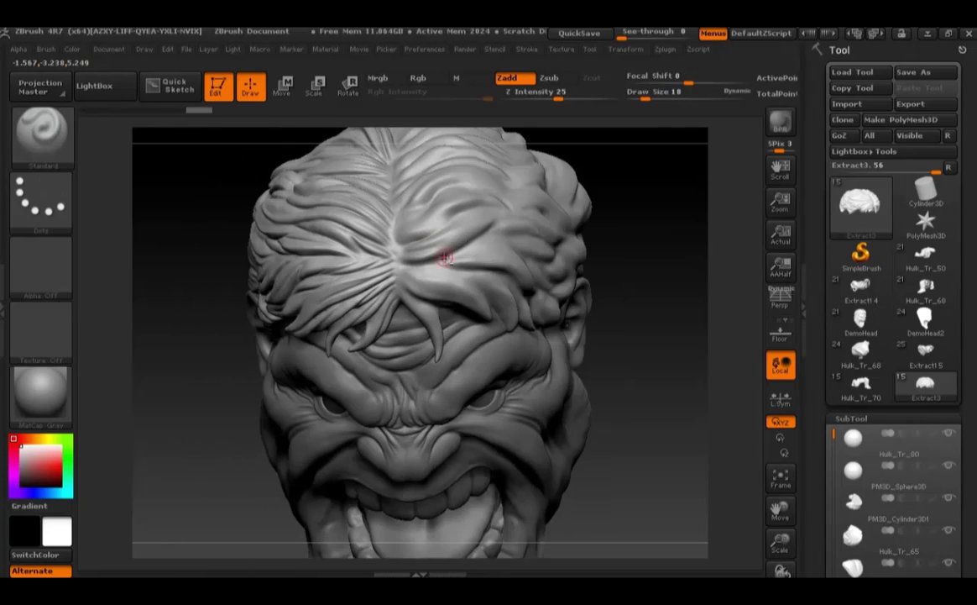
pyautogui.moveTo(445, 257); pyautogui.dragTo(426, 245)
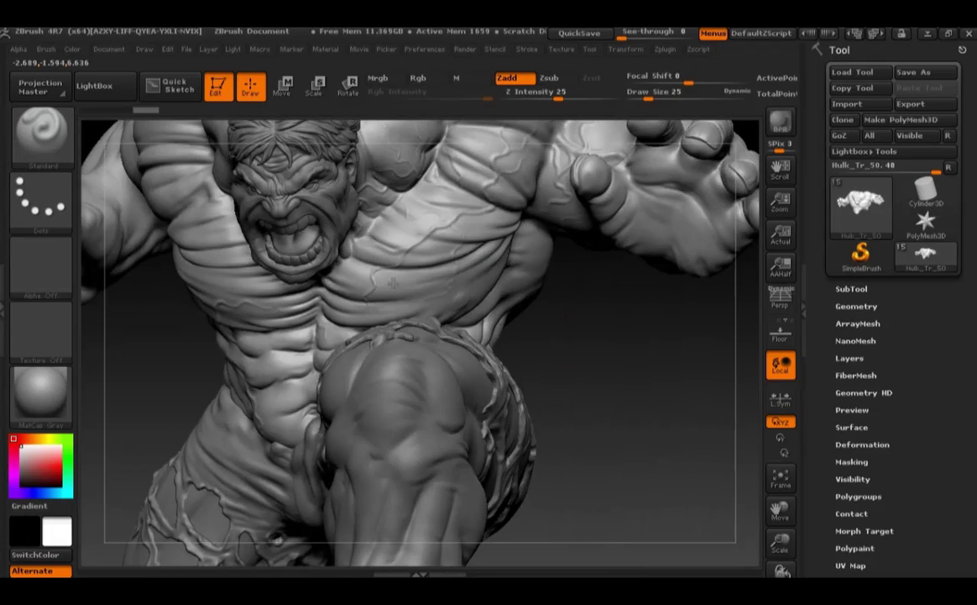
pyautogui.moveTo(449, 281); pyautogui.dragTo(494, 267)
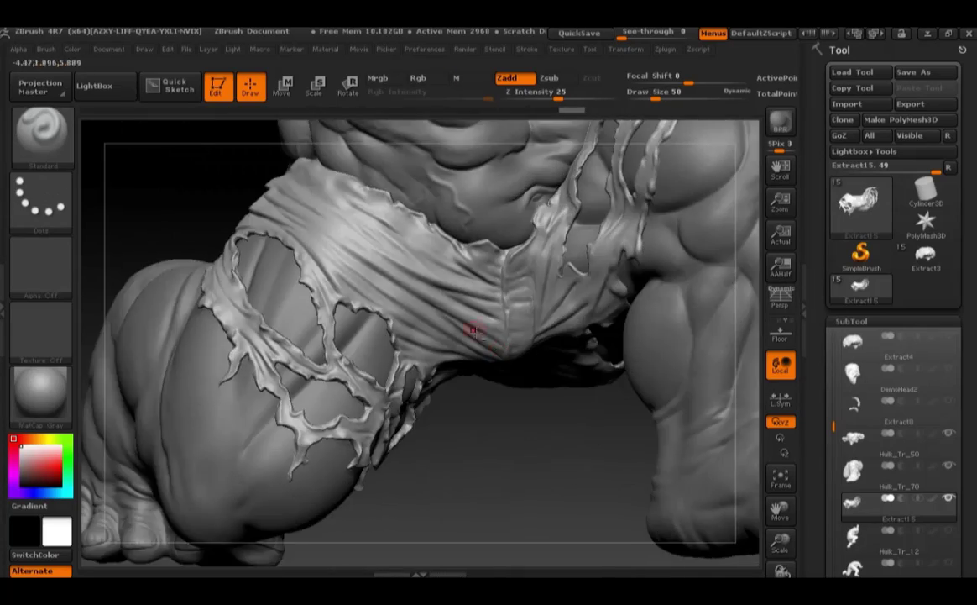
pyautogui.moveTo(473, 330)
pyautogui.mouseDown()
pyautogui.moveTo(500, 380)
pyautogui.moveTo(452, 419)
pyautogui.mouseUp()
# Select the Extract3 shorts piece and orbit over its pockets, hip and the torso.
pyautogui.keyDown('alt'); pyautogui.click(385, 299); pyautogui.keyUp('alt')
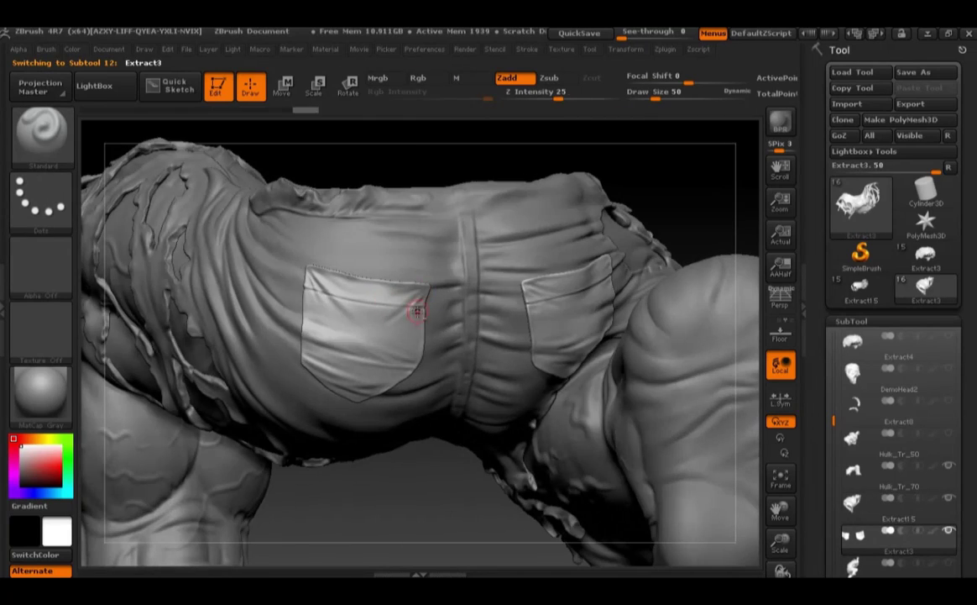
pyautogui.moveTo(402, 323); pyautogui.dragTo(358, 345)
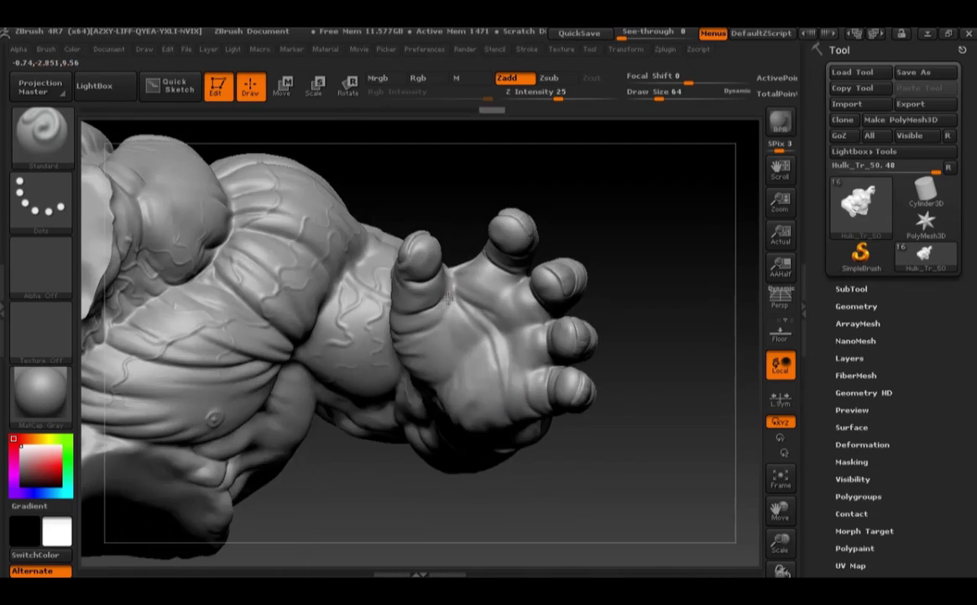
pyautogui.moveTo(475, 316); pyautogui.dragTo(496, 326)
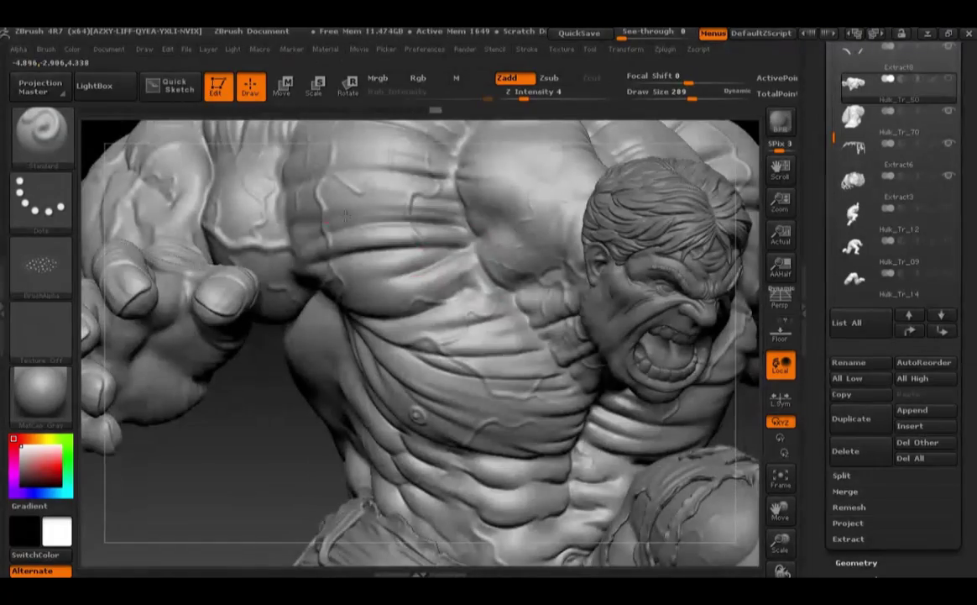
# Select the Hulk_Tr_18 shirt-tearing torso and reduce the Draw Size to 27.
pyautogui.moveTo(382, 269)
pyautogui.mouseDown()
pyautogui.moveTo(357, 359)
pyautogui.moveTo(288, 500)
pyautogui.moveTo(467, 370)
pyautogui.moveTo(404, 252)
pyautogui.moveTo(504, 353)
pyautogui.moveTo(437, 319)
pyautogui.mouseUp()
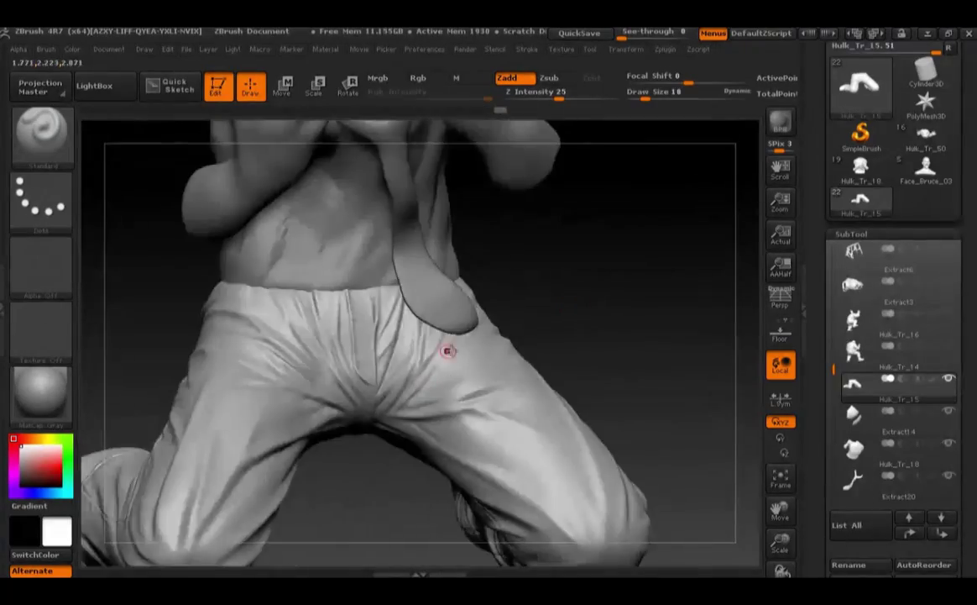
pyautogui.keyDown('alt'); pyautogui.click(448, 350); pyautogui.keyUp('alt')
pyautogui.press('space')
pyautogui.moveTo(448, 321)
pyautogui.mouseDown()
pyautogui.moveTo(428, 321)
pyautogui.moveTo(562, 389)
pyautogui.mouseUp()
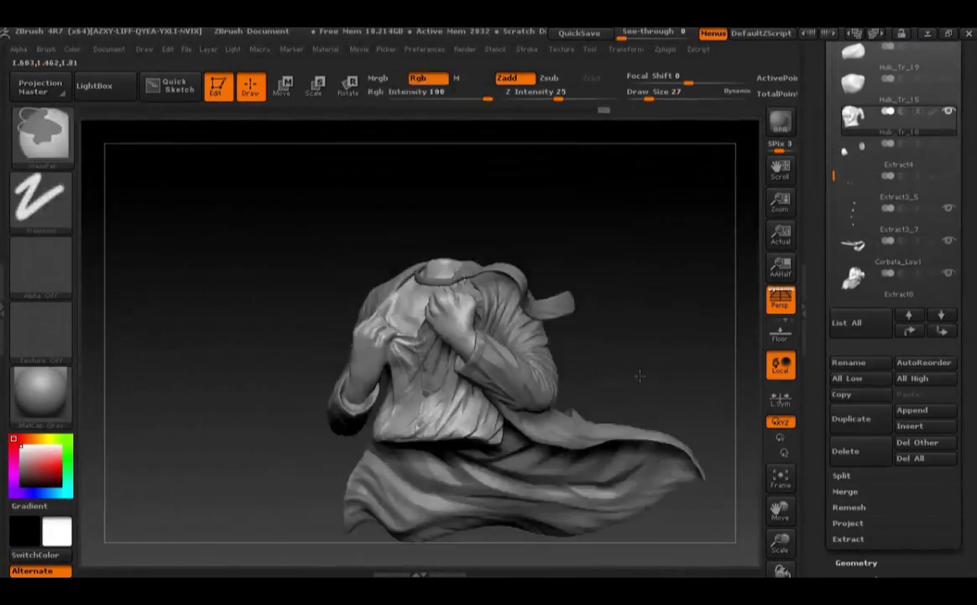
# Step through Hulk_Tr_25, Face_Hulk_31 and Face_Hulk_37, soloing pieces with brush size 215.
pyautogui.keyDown('alt'); pyautogui.click(585, 280); pyautogui.keyUp('alt')
pyautogui.moveTo(585, 280); pyautogui.dragTo(546, 277)
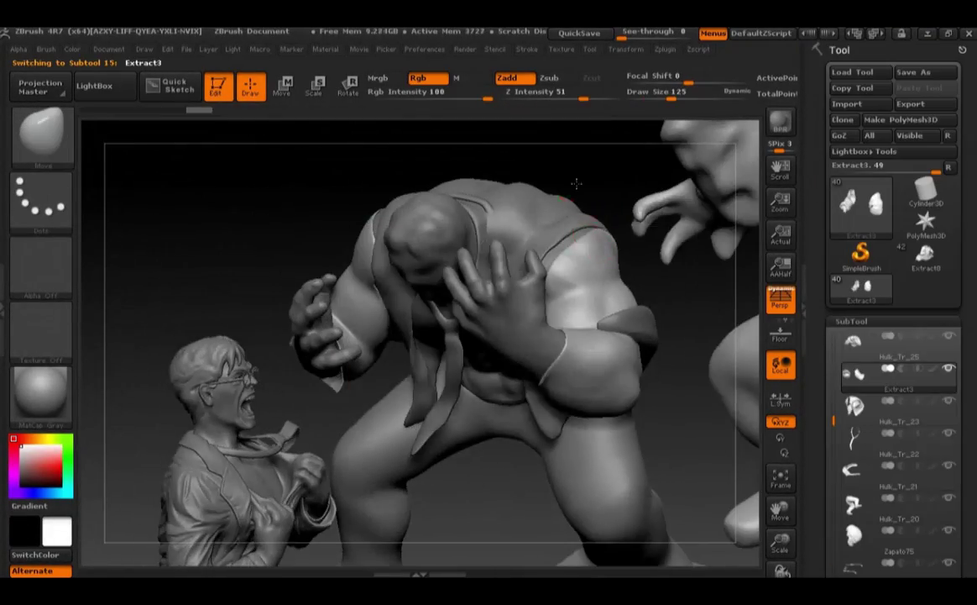
pyautogui.press('space')
pyautogui.press('b')
pyautogui.press('m')
pyautogui.press('v')
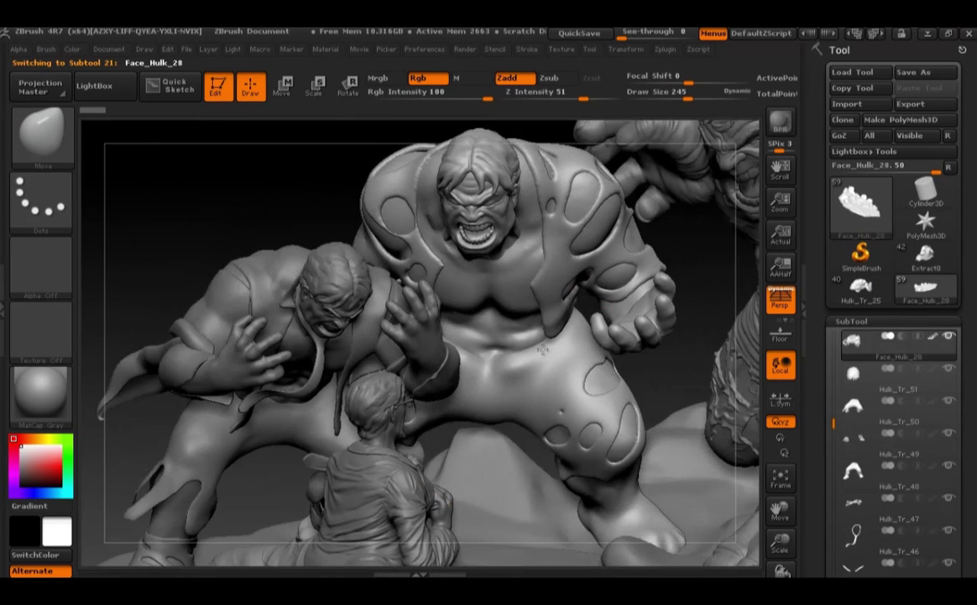
pyautogui.keyDown('alt'); pyautogui.click(567, 305); pyautogui.keyUp('alt')
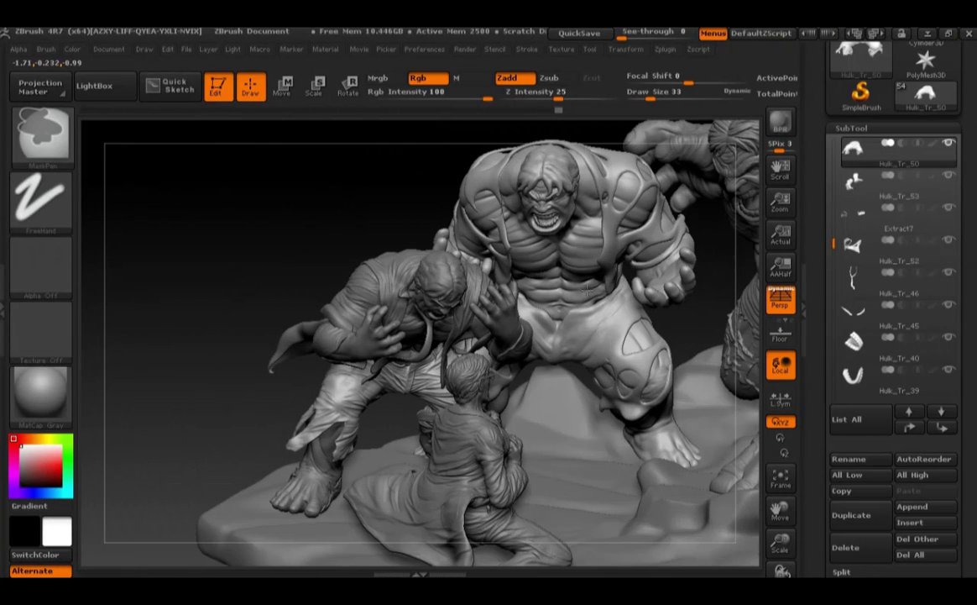
pyautogui.keyDown('alt'); pyautogui.click(587, 287); pyautogui.keyUp('alt')
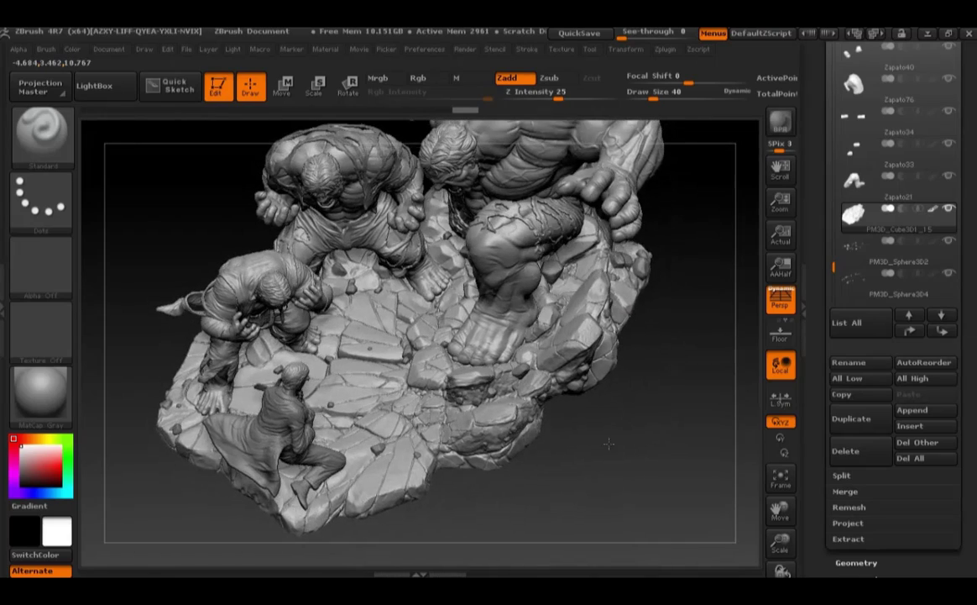
# Rotate the diorama from the top-down view to a front view.
pyautogui.moveTo(609, 443); pyautogui.dragTo(602, 389)
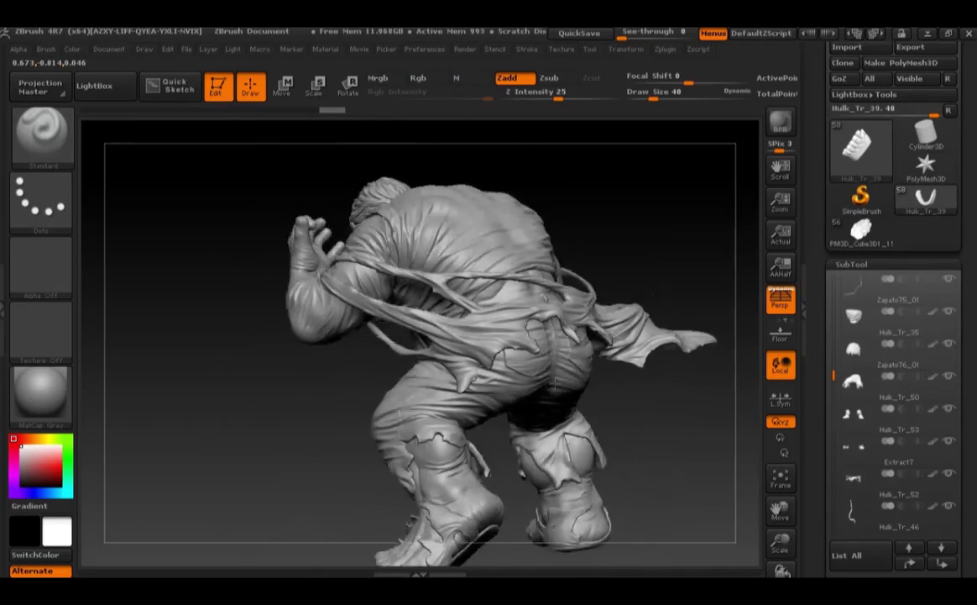
# Orbit and zoom around the Hulk stages through side and three-quarter rear views.
pyautogui.moveTo(554, 384); pyautogui.dragTo(483, 386)
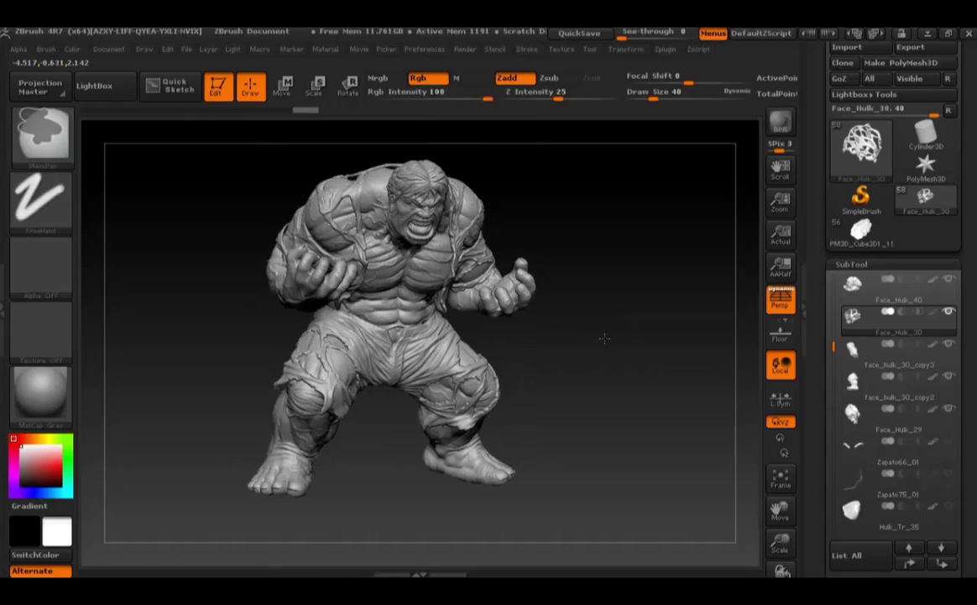
pyautogui.moveTo(604, 338); pyautogui.dragTo(653, 479)
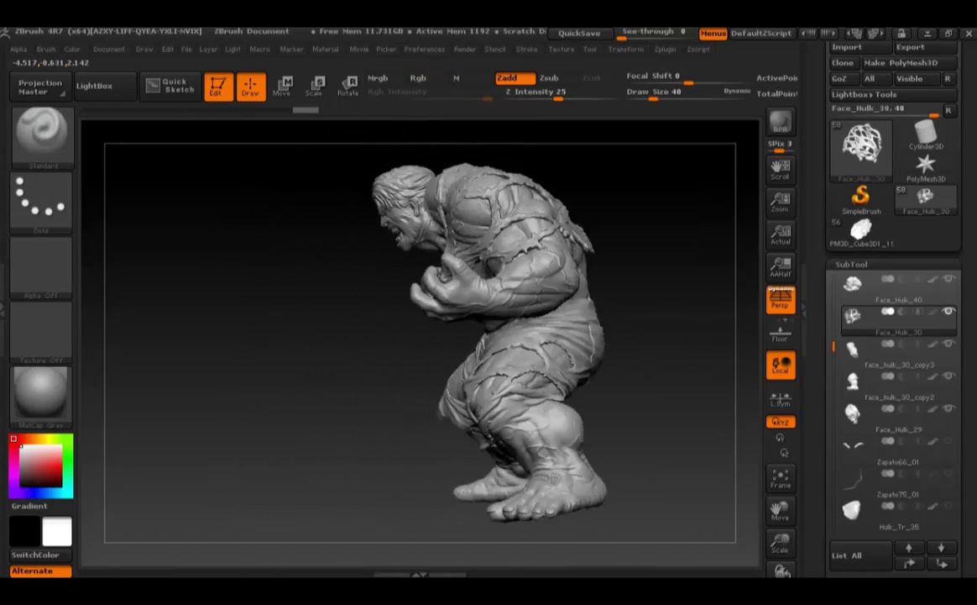
pyautogui.moveTo(612, 451); pyautogui.dragTo(652, 425)
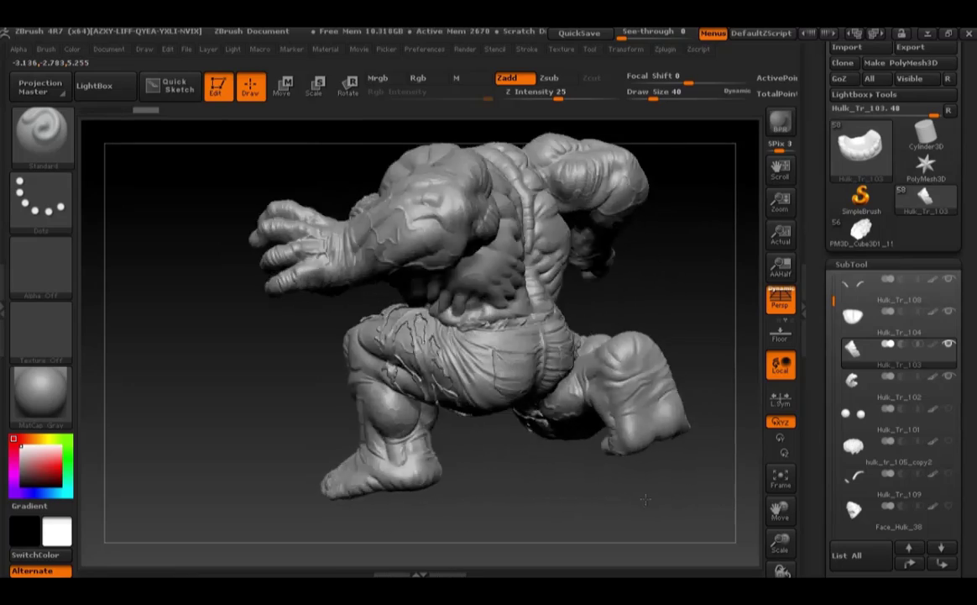
pyautogui.moveTo(634, 504); pyautogui.dragTo(586, 477)
pyautogui.moveTo(472, 292)
pyautogui.mouseDown()
pyautogui.moveTo(660, 334)
pyautogui.moveTo(659, 353)
pyautogui.moveTo(630, 330)
pyautogui.mouseUp()
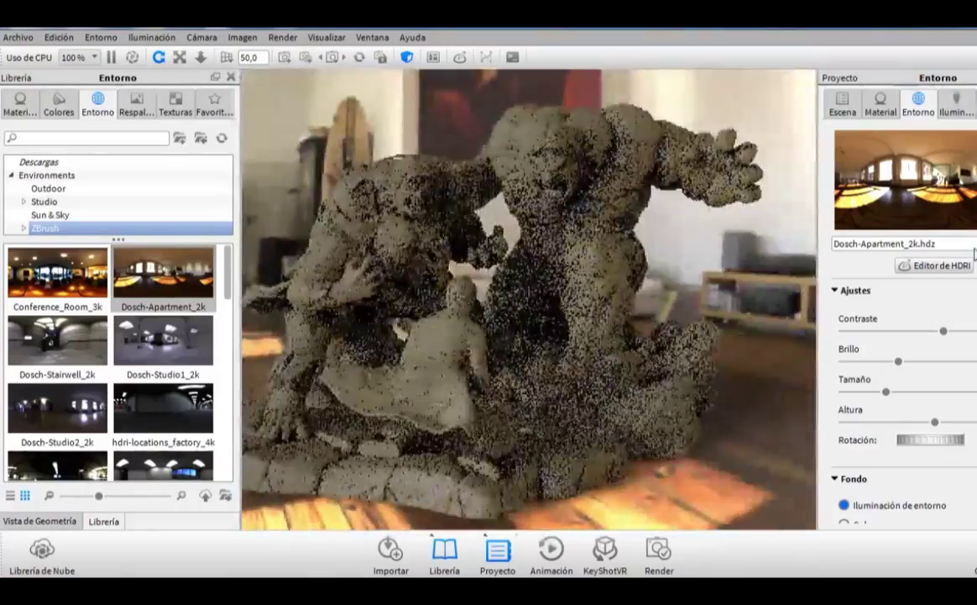
pyautogui.moveTo(923, 440)
pyautogui.mouseDown()
pyautogui.moveTo(960, 438)
pyautogui.moveTo(727, 287)
pyautogui.mouseUp()
# Fit the model, switch to the Vista_01 camera view, and brighten the environment lighting.
pyautogui.click(771, 305)
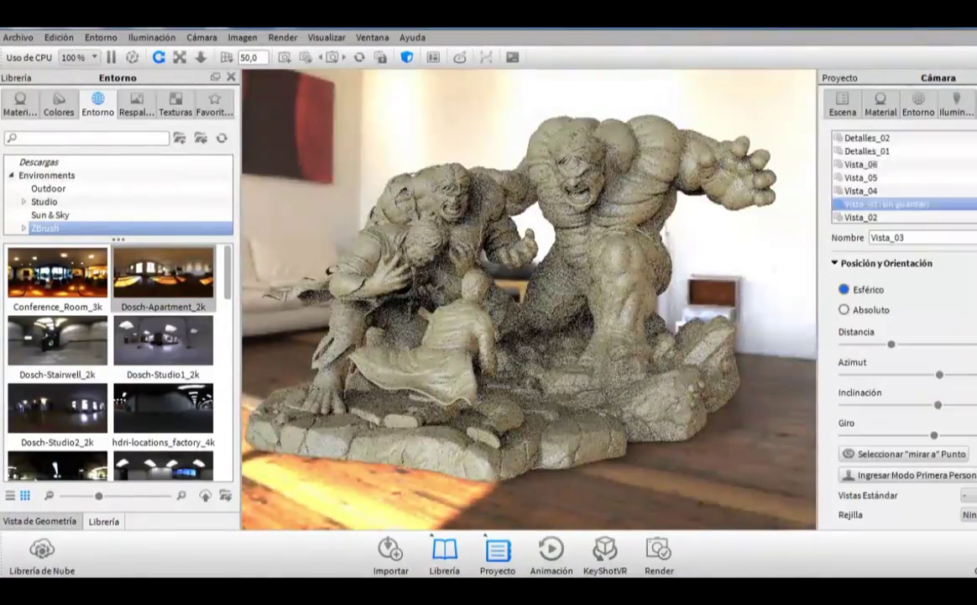
pyautogui.click(868, 151)
pyautogui.click(867, 217)
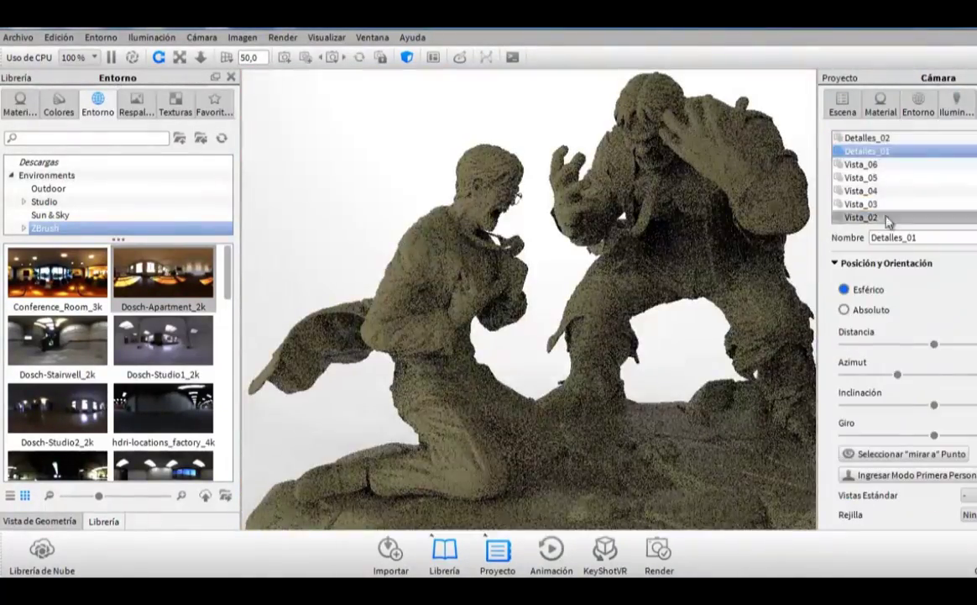
pyautogui.scroll(3, 882, 185)
pyautogui.click(869, 138)
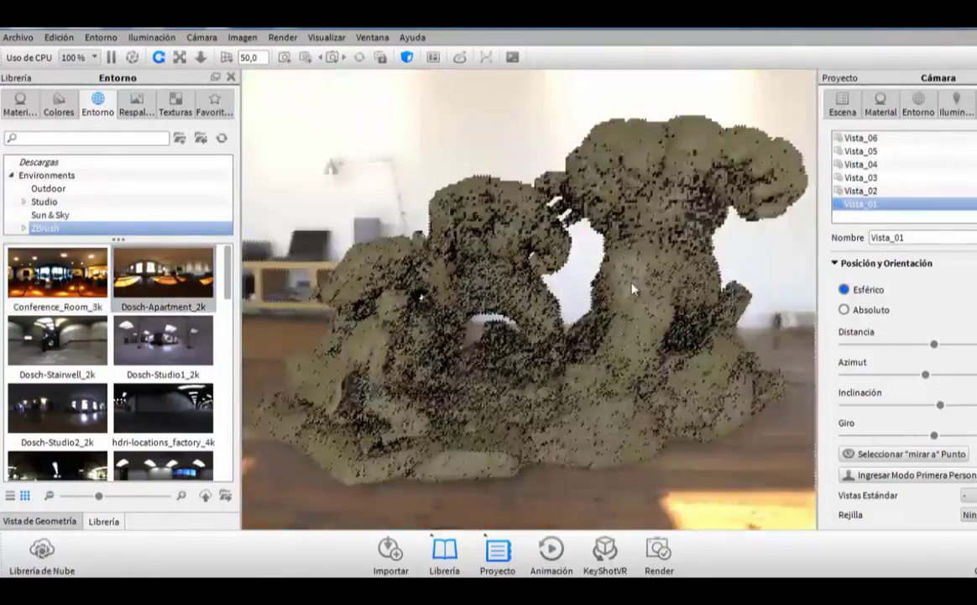
pyautogui.moveTo(228, 273); pyautogui.dragTo(233, 369)
pyautogui.moveTo(163, 347); pyautogui.dragTo(591, 228)
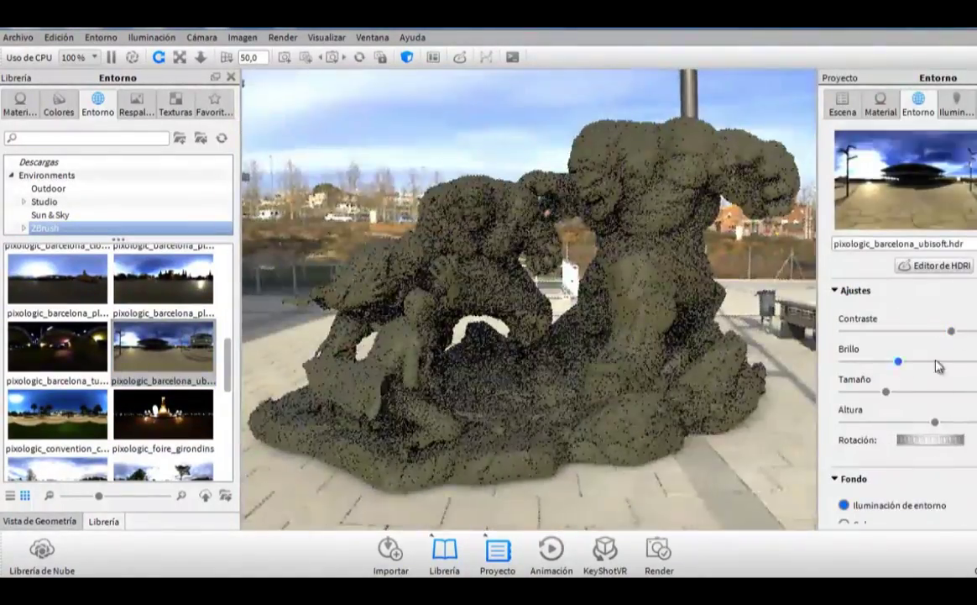
pyautogui.click(938, 361)
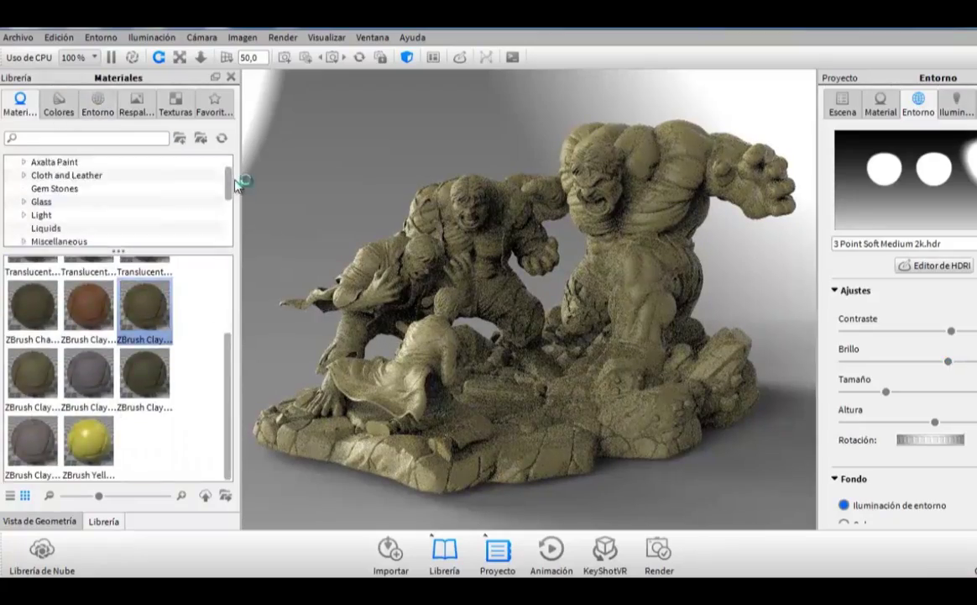
# Apply the green Hard Rough plastic from Miscellaneous materials to the whole model.
pyautogui.click(202, 241)
pyautogui.scroll(-5, 230, 389)
pyautogui.moveTo(144, 443)
pyautogui.mouseDown()
pyautogui.moveTo(522, 263)
pyautogui.moveTo(755, 266)
pyautogui.moveTo(754, 289)
pyautogui.mouseUp()
pyautogui.click(754, 290)
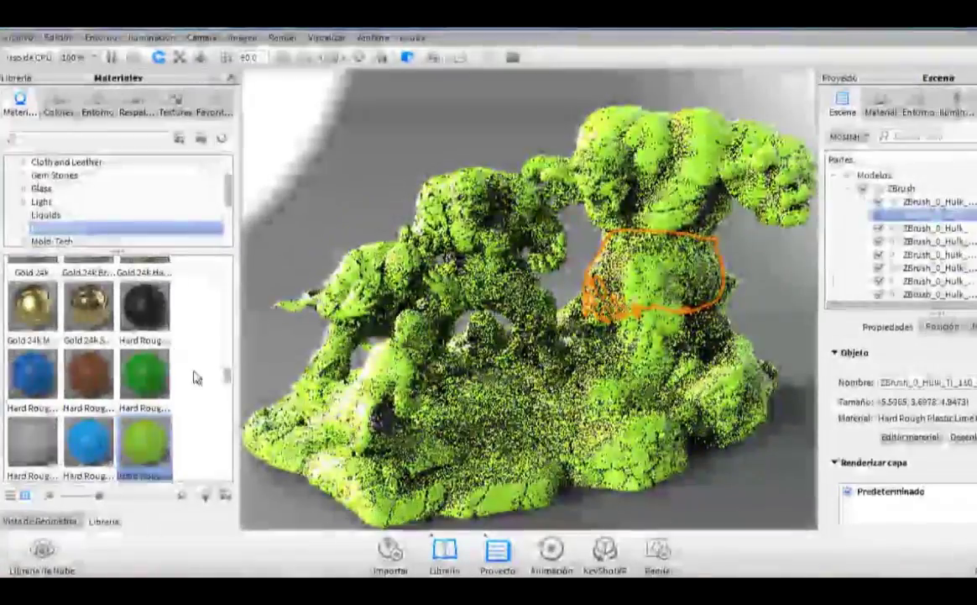
# Make the shorts on each Hulk figure purple.
pyautogui.scroll(-3, 197, 375)
pyautogui.moveTo(88, 361); pyautogui.dragTo(712, 276)
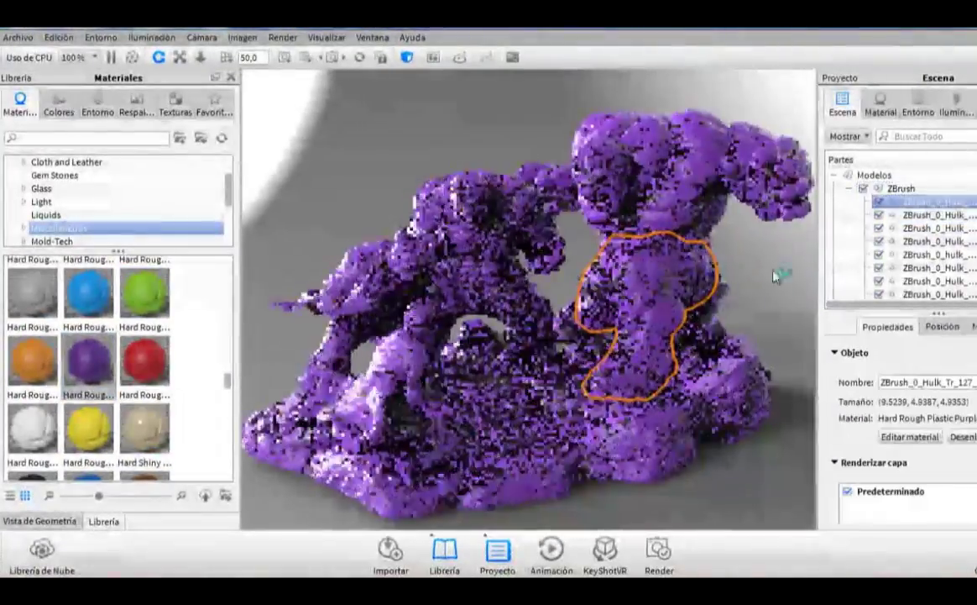
pyautogui.moveTo(476, 292); pyautogui.dragTo(703, 246)
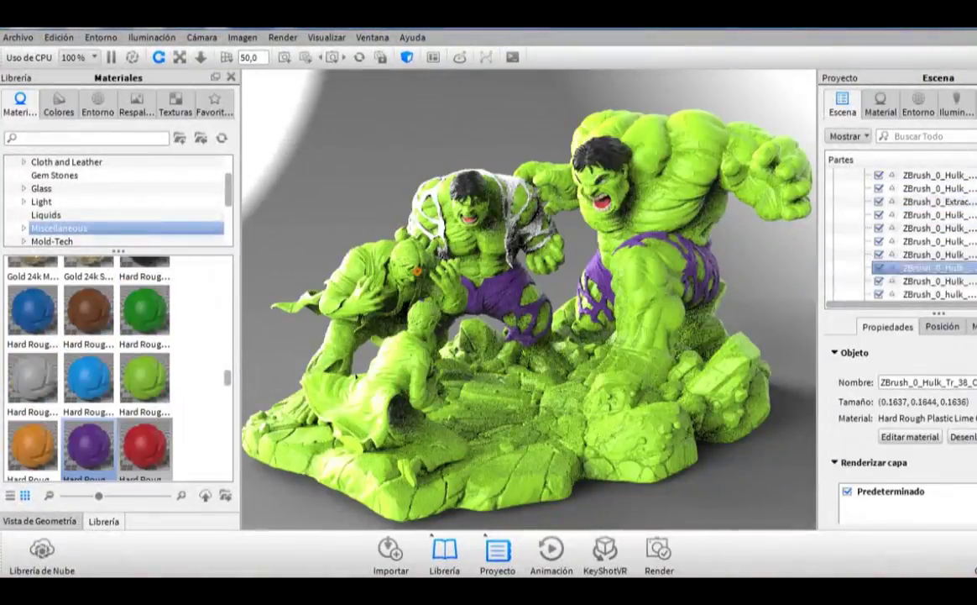
pyautogui.scroll(4, 213, 293)
pyautogui.moveTo(32, 373); pyautogui.dragTo(920, 239)
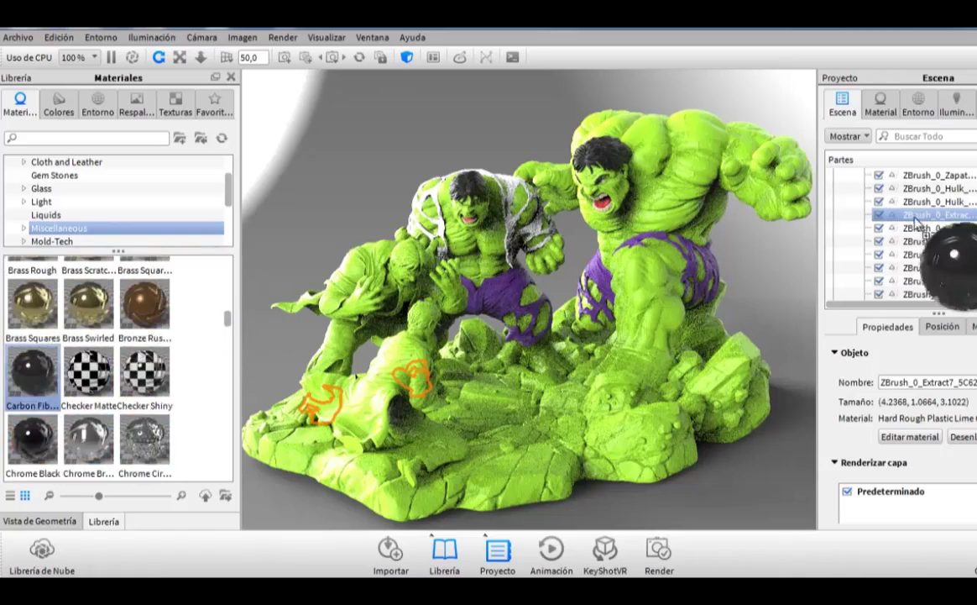
pyautogui.moveTo(227, 317); pyautogui.dragTo(228, 389)
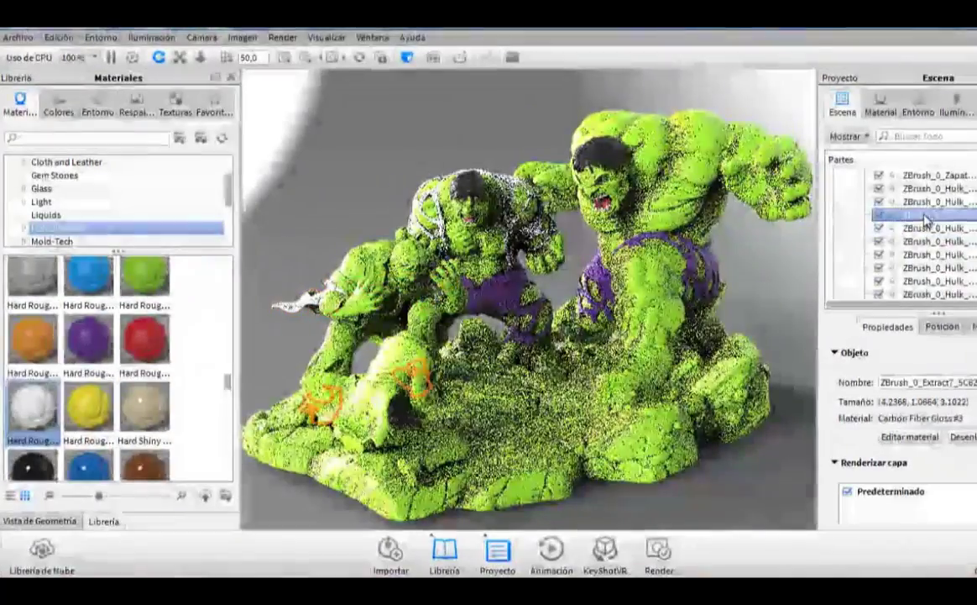
pyautogui.moveTo(88, 340); pyautogui.dragTo(336, 348)
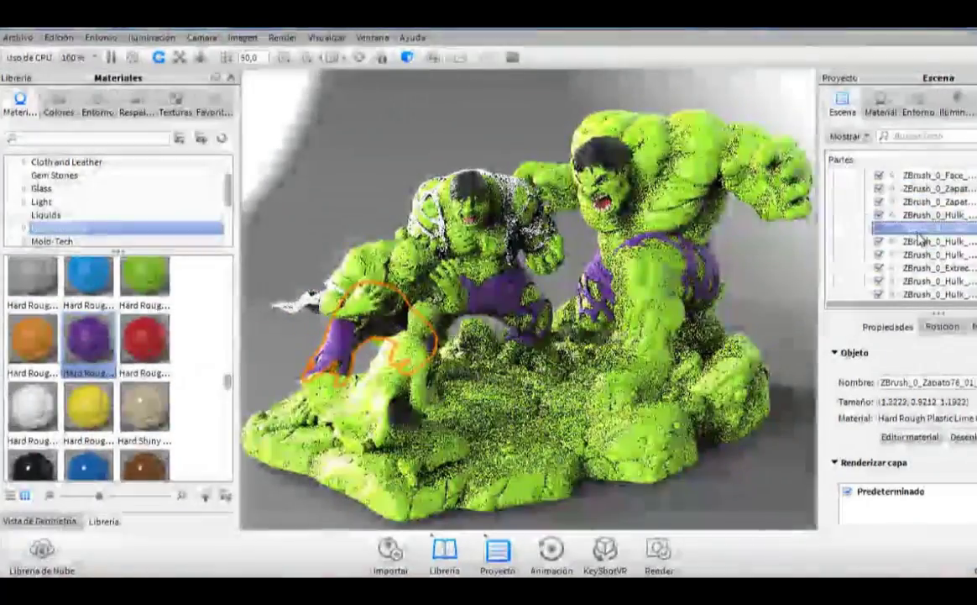
pyautogui.scroll(-2, 192, 375)
pyautogui.moveTo(32, 389); pyautogui.dragTo(687, 304)
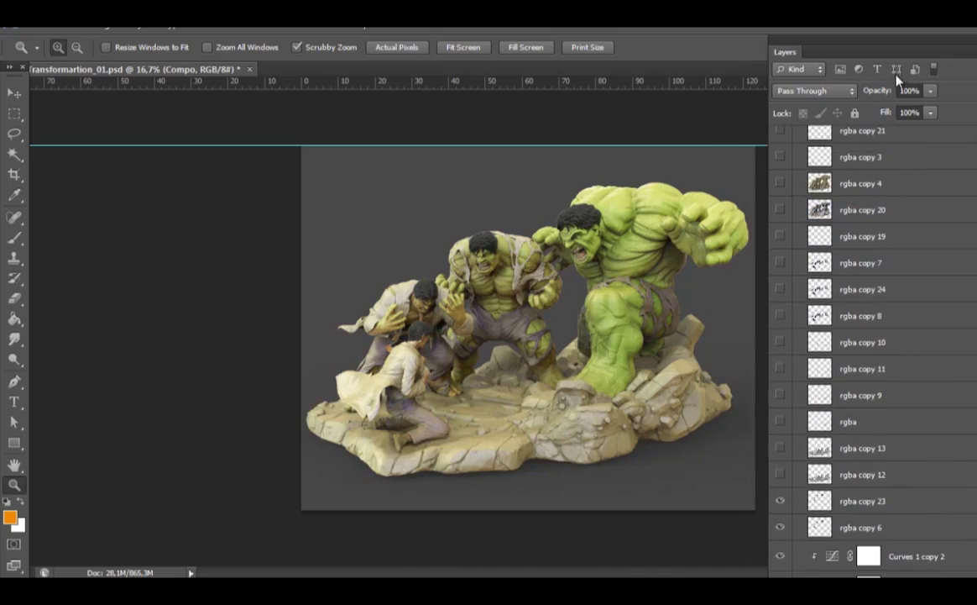
# Rearrange the workspace panels and show the base rgba render-pass layer.
pyautogui.scroll(-5, 779, 270)
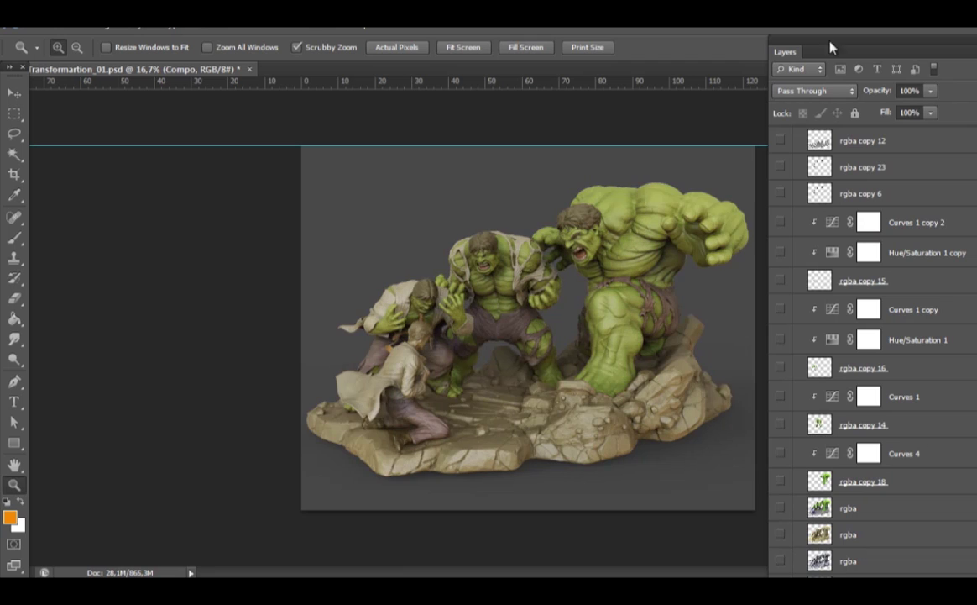
pyautogui.moveTo(832, 40); pyautogui.dragTo(974, 50)
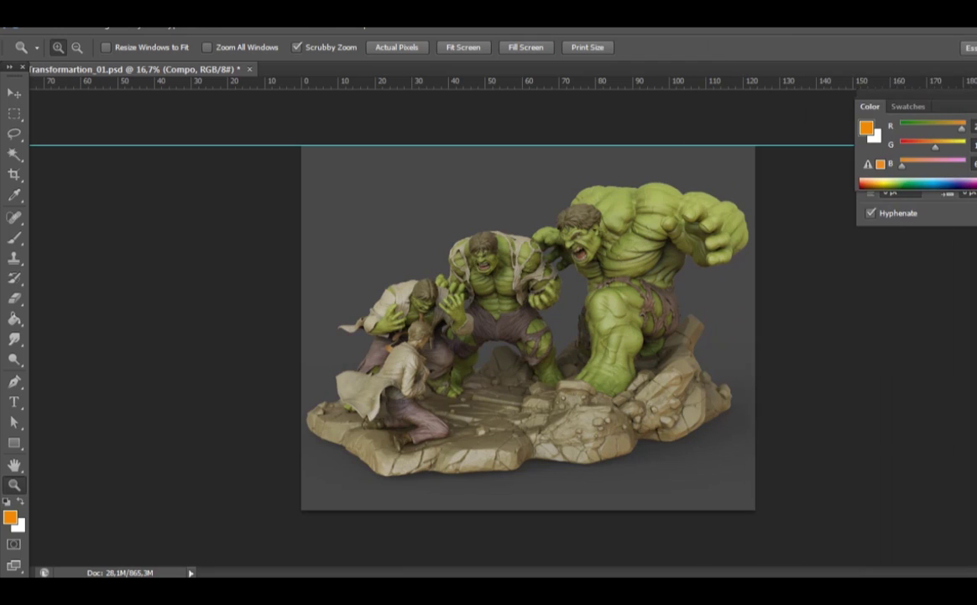
pyautogui.moveTo(735, 40); pyautogui.dragTo(793, 52)
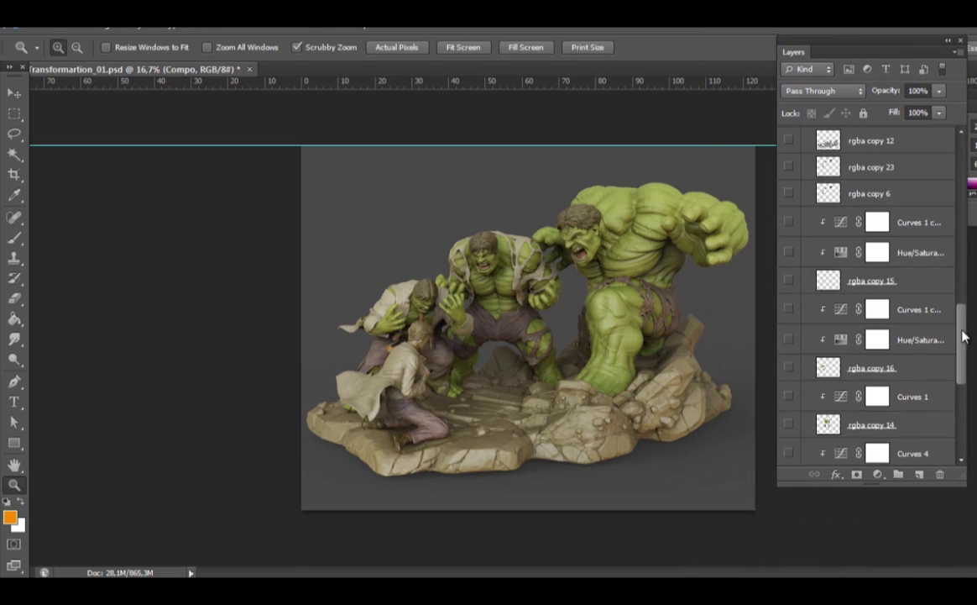
pyautogui.click(791, 425)
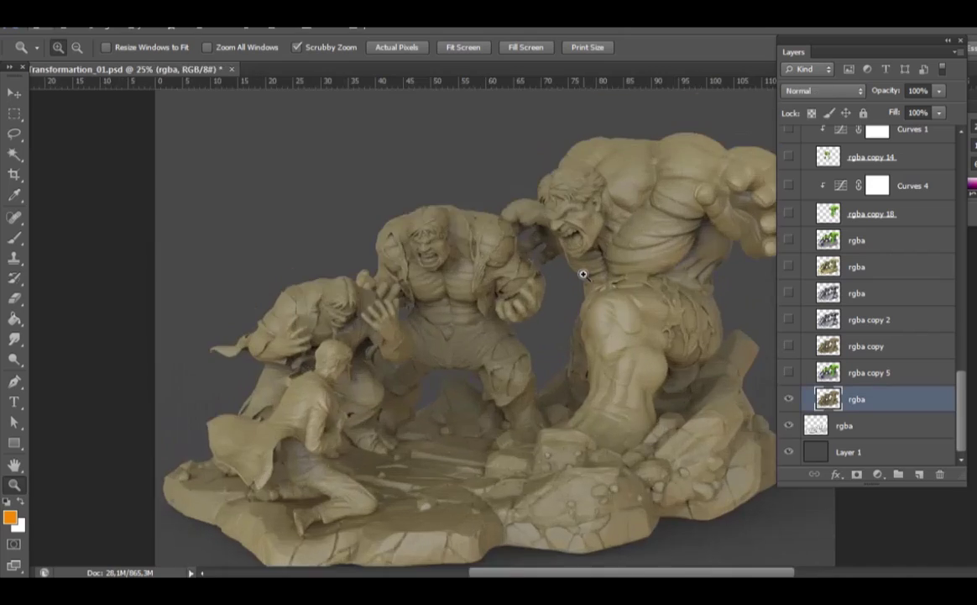
# Show rgba copy 5 at 75% opacity in Soft Light, then show and reblend the rgba copy pass.
pyautogui.click(789, 372)
pyautogui.click(869, 372)
pyautogui.moveTo(959, 108); pyautogui.dragTo(938, 107)
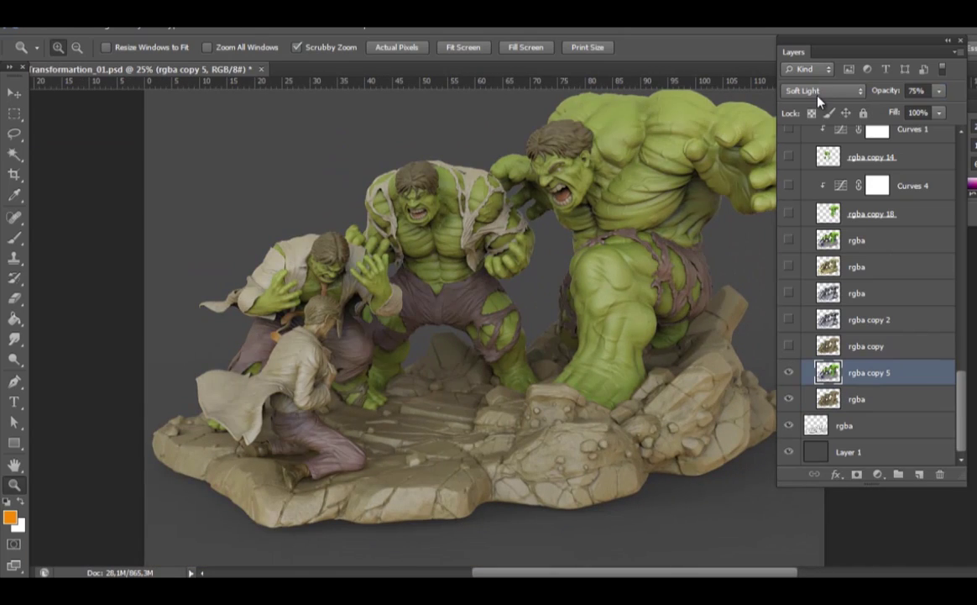
pyautogui.click(822, 91)
pyautogui.click(794, 107)
pyautogui.click(821, 91)
pyautogui.click(800, 307)
pyautogui.click(865, 346)
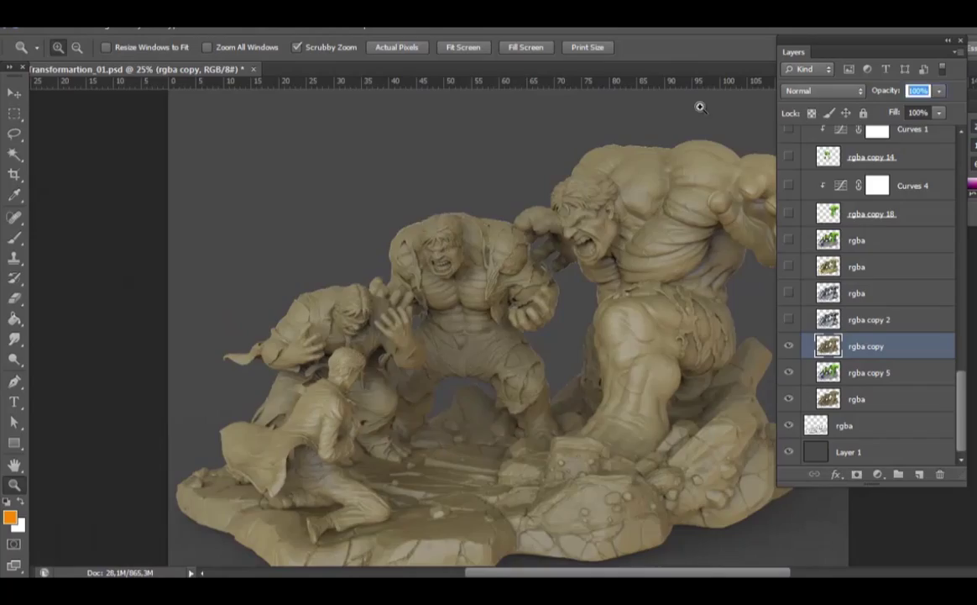
pyautogui.click(821, 91)
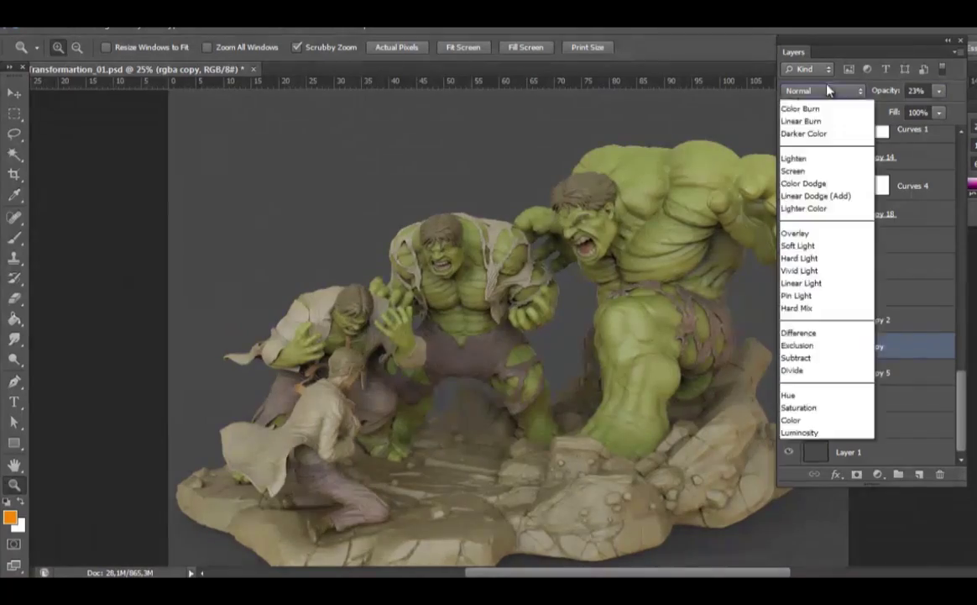
# Show the rgba copy 2 pass and set the upper pass to 100% opacity with Lighten.
pyautogui.click(789, 319)
pyautogui.click(870, 319)
pyautogui.click(789, 293)
pyautogui.click(856, 293)
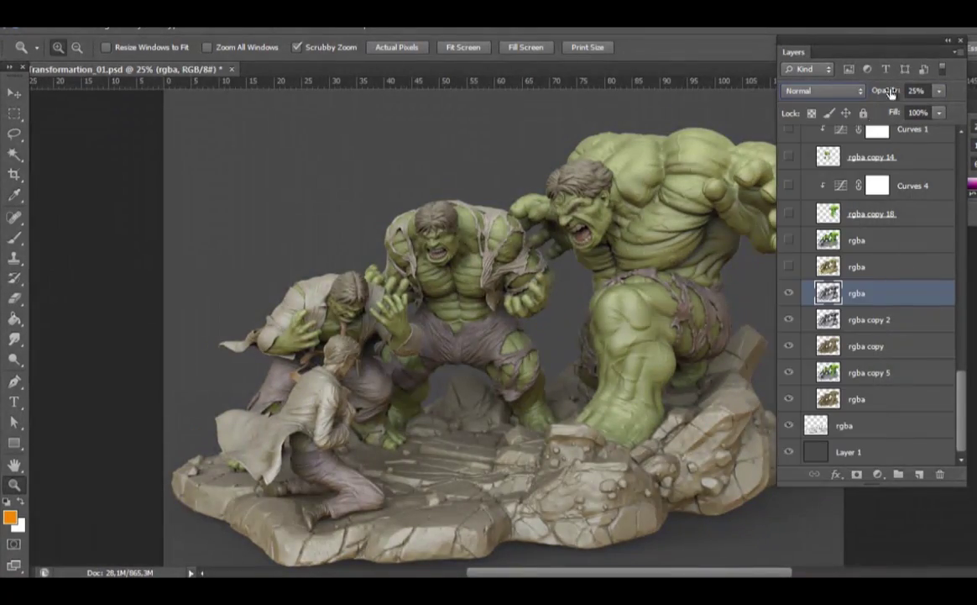
pyautogui.moveTo(892, 92); pyautogui.dragTo(932, 93)
pyautogui.click(821, 90)
pyautogui.click(806, 220)
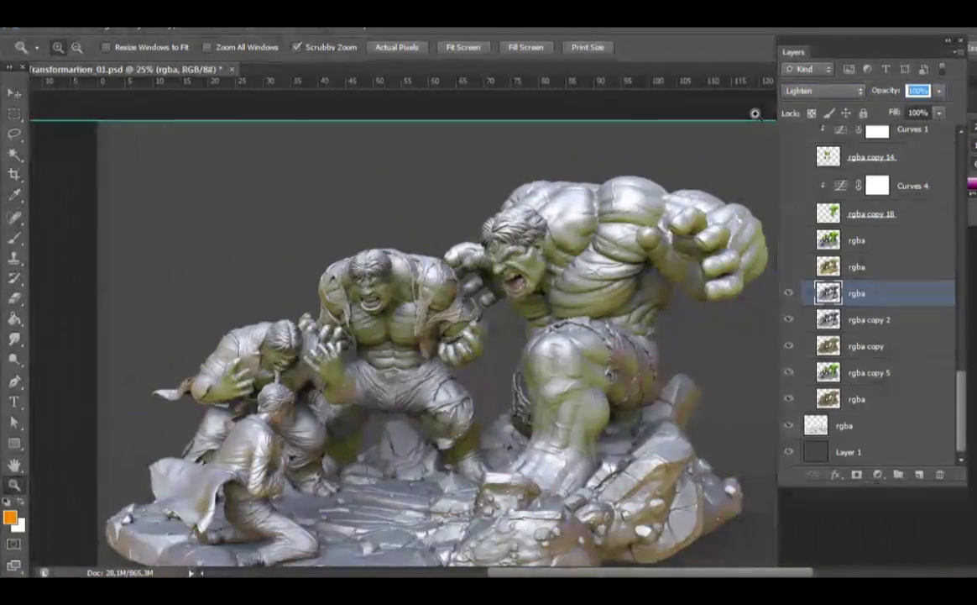
# Show the next rgba pass up at 81% opacity blended with Lighten.
pyautogui.click(788, 266)
pyautogui.click(856, 267)
pyautogui.click(821, 90)
pyautogui.click(812, 102)
pyautogui.click(569, 126)
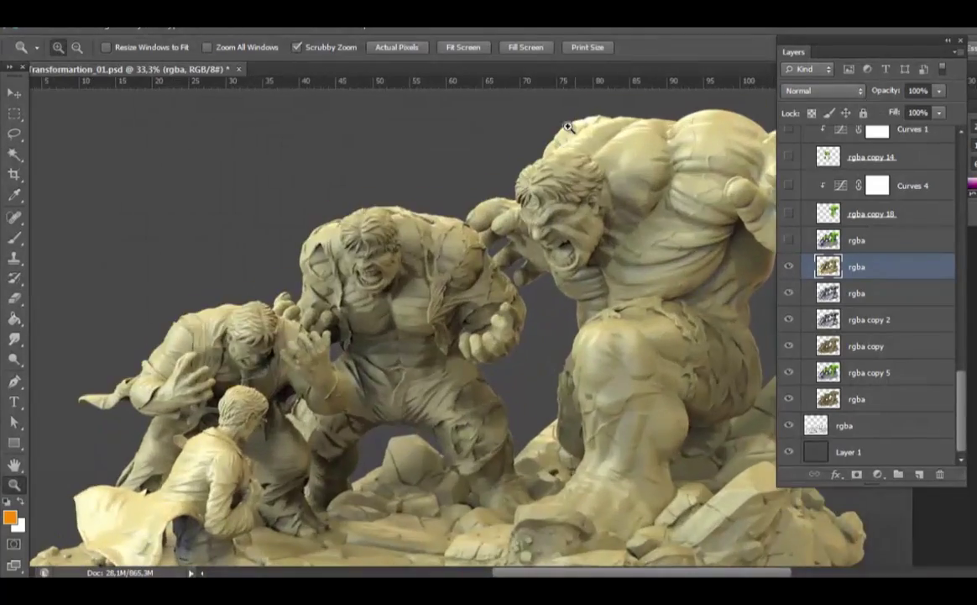
pyautogui.moveTo(569, 126); pyautogui.dragTo(502, 247)
pyautogui.click(822, 90)
pyautogui.click(808, 168)
pyautogui.keyDown('alt'); pyautogui.click(563, 314); pyautogui.keyUp('alt')
# Switch on the upper colour pass layers and open the Curves 4 adjustment settings.
pyautogui.moveTo(789, 184); pyautogui.dragTo(789, 240)
pyautogui.click(873, 213)
pyautogui.click(838, 188)
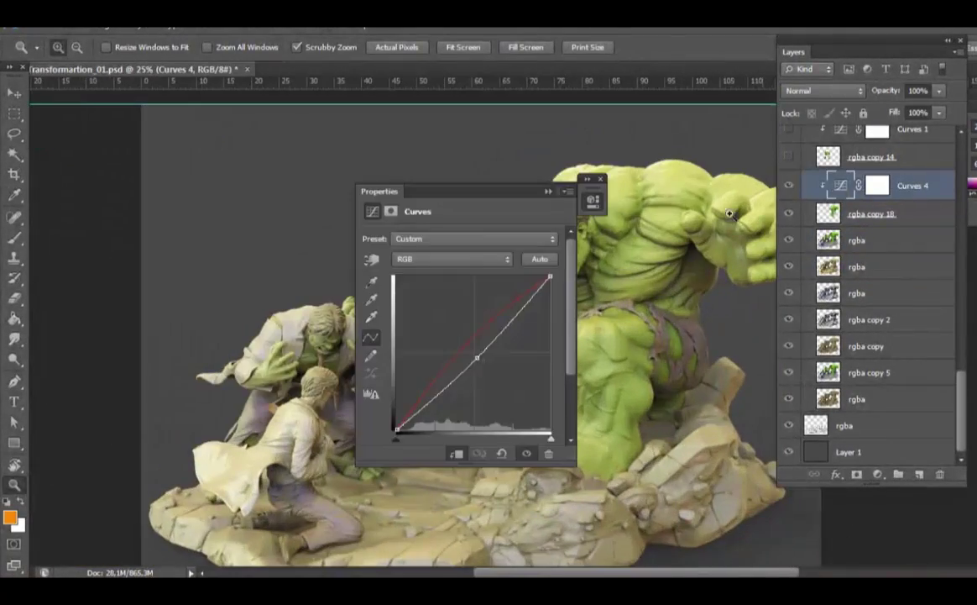
# Turn on and select the rgba copy 14 Soft Light 28% pass, zoomed in on the kneeling figures.
pyautogui.click(788, 157)
pyautogui.click(871, 157)
pyautogui.scroll(3, 873, 294)
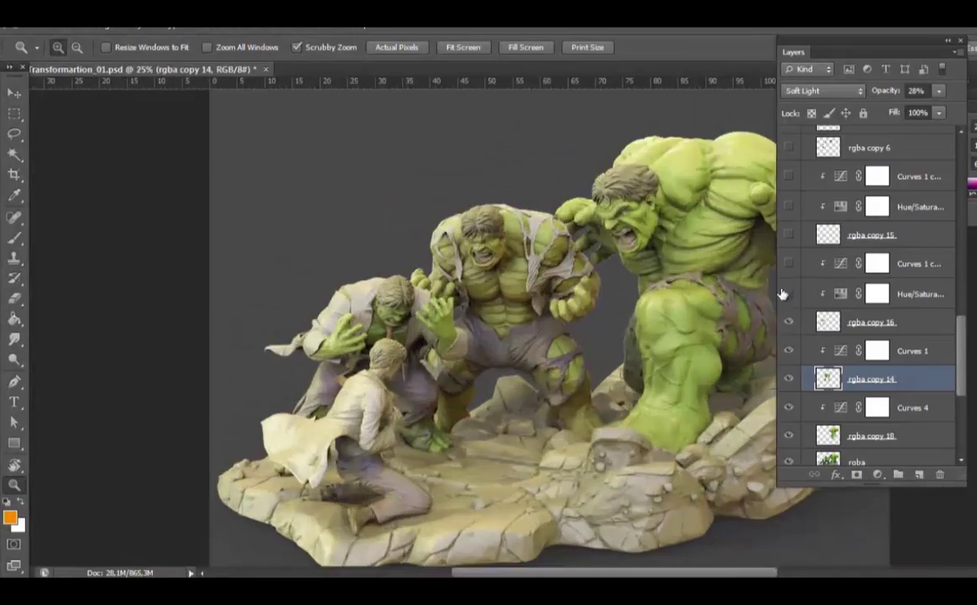
pyautogui.hotkey('ctrl', '+')
pyautogui.hotkey('ctrl', '+')
pyautogui.hotkey('ctrl', '+')
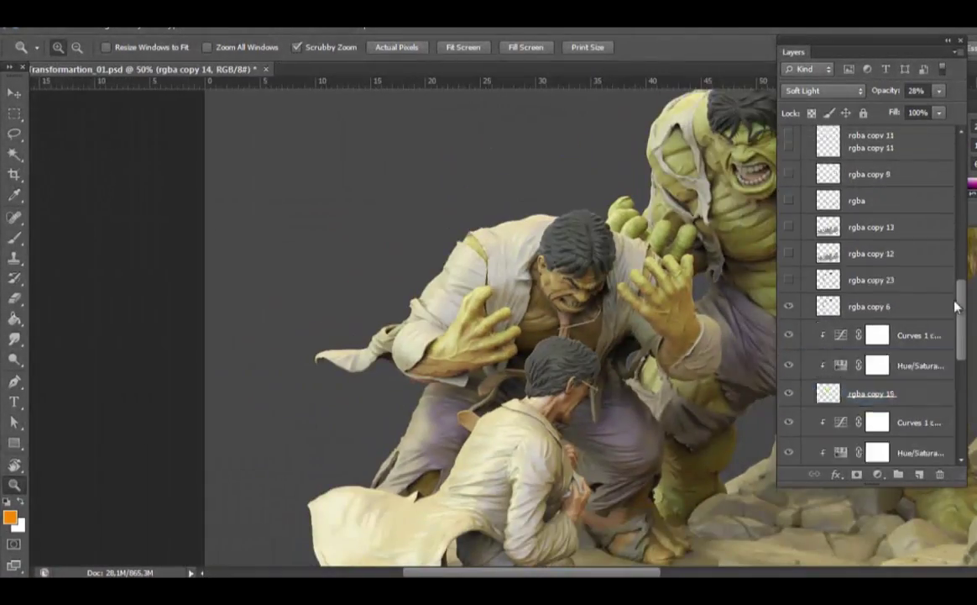